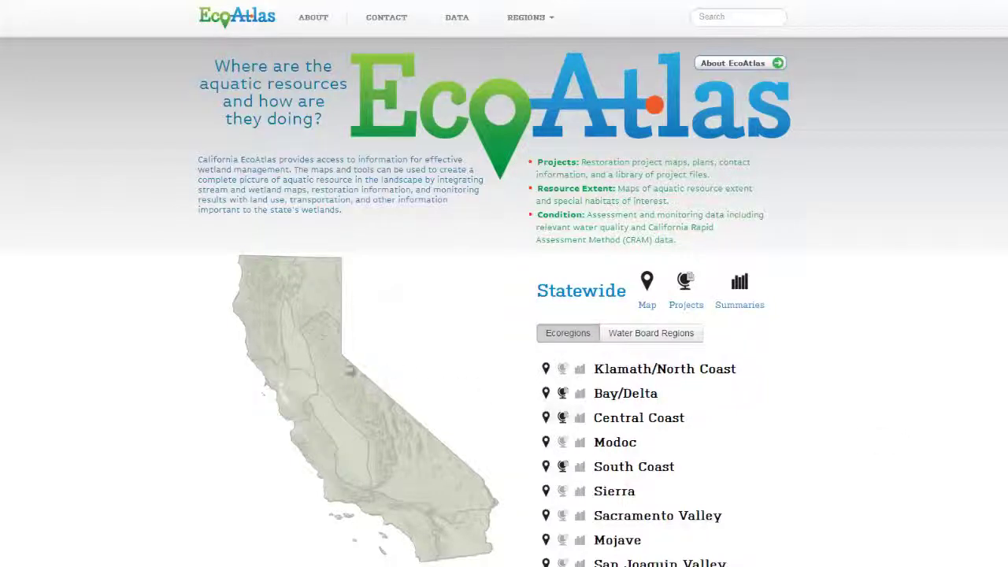
# Open the statewide map and examine the CARI legend and existing aquatic resources around the southern San Francisco Bay.
pyautogui.click(299, 393)
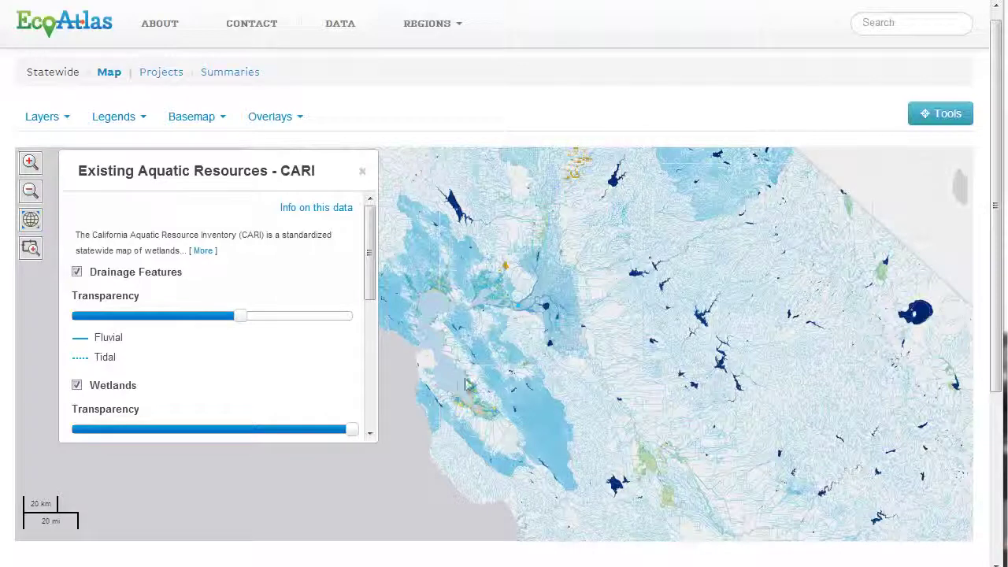
pyautogui.moveTo(369, 256); pyautogui.dragTo(389, 385)
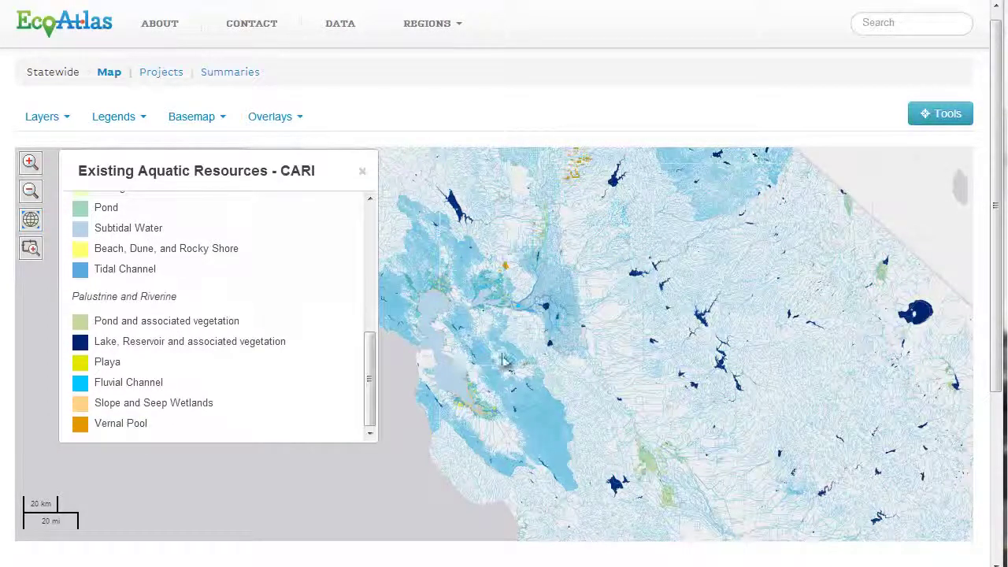
pyautogui.scroll(1, 504, 360)
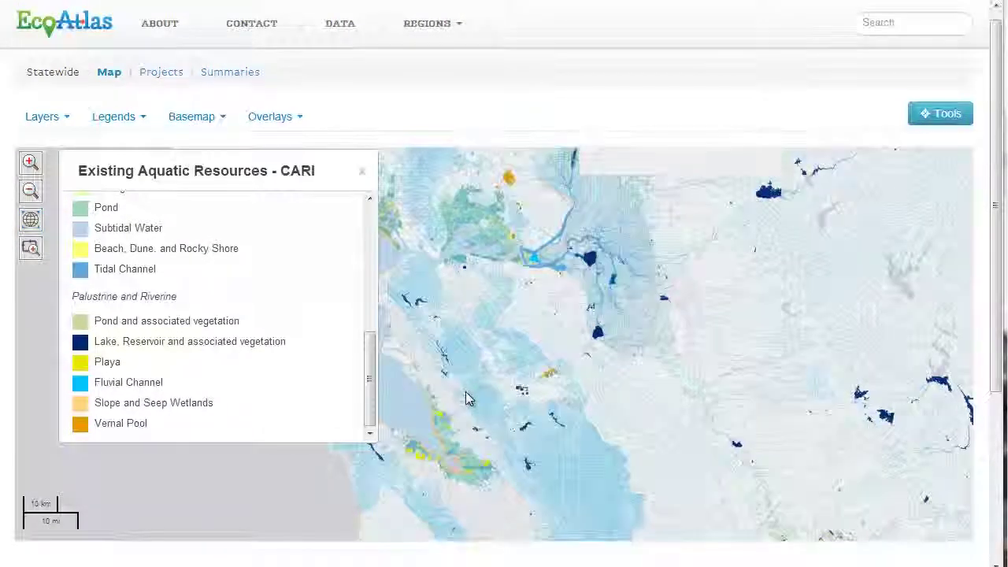
pyautogui.scroll(1, 465, 398)
pyautogui.moveTo(506, 479); pyautogui.dragTo(530, 409)
pyautogui.scroll(1, 500, 373)
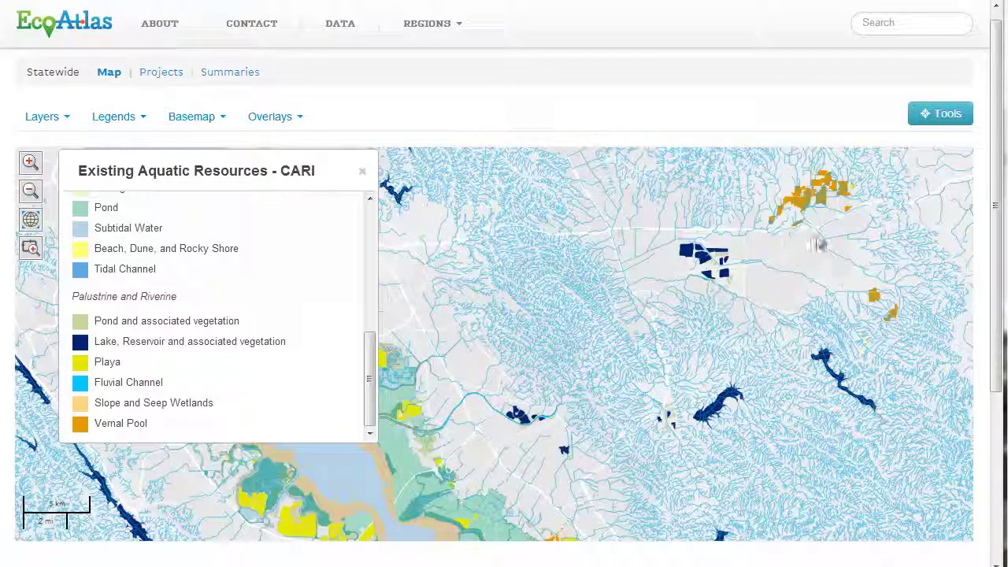
# Open the Landscape Profiles tool, look over the pre-defined areas and choose the option for drawing an area of interest.
pyautogui.click(953, 114)
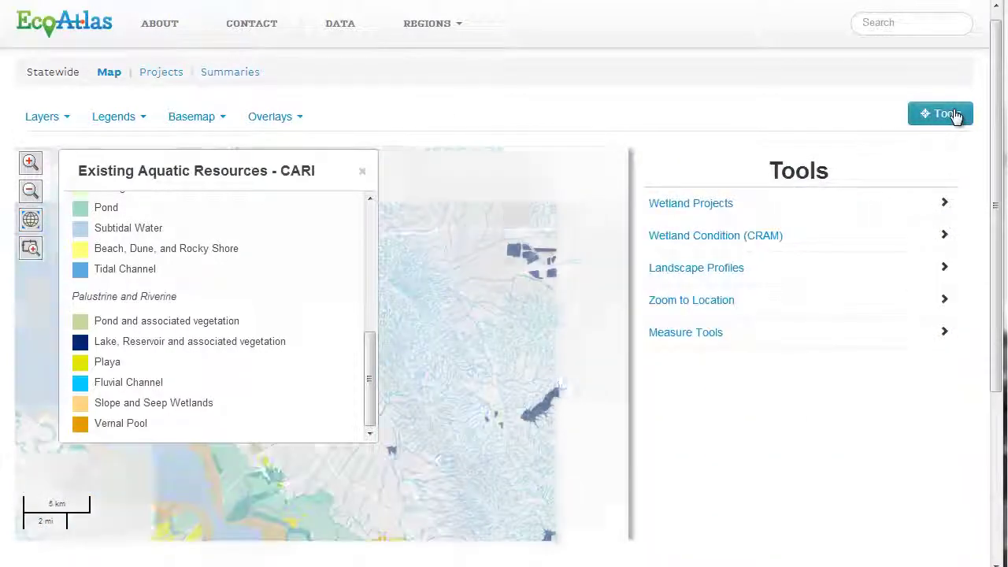
pyautogui.click(758, 272)
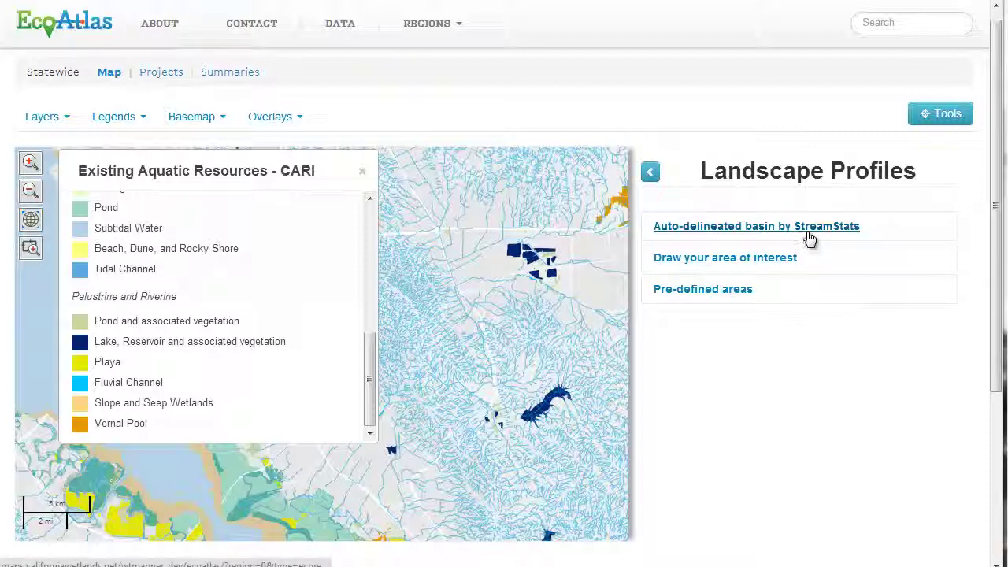
pyautogui.click(744, 291)
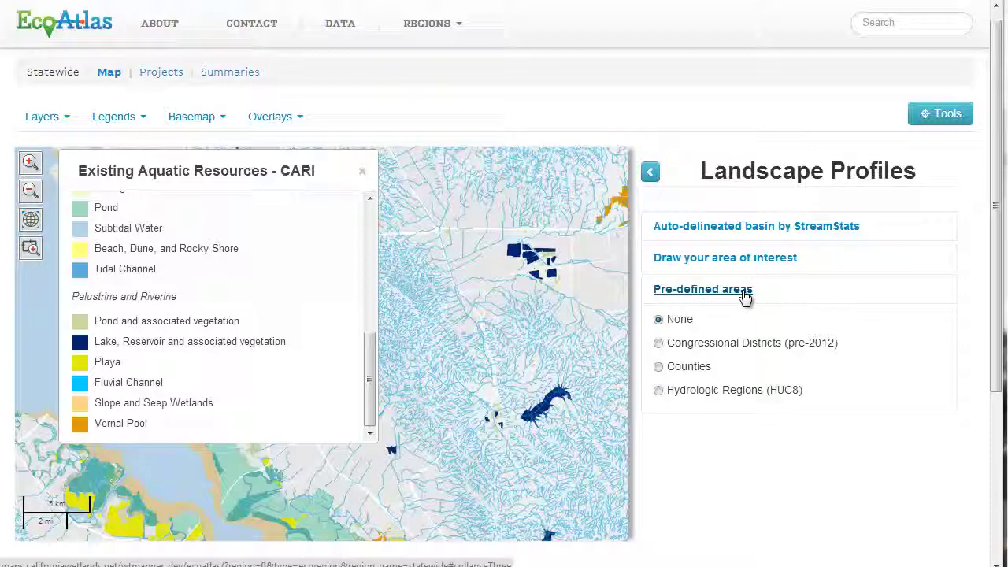
pyautogui.click(749, 270)
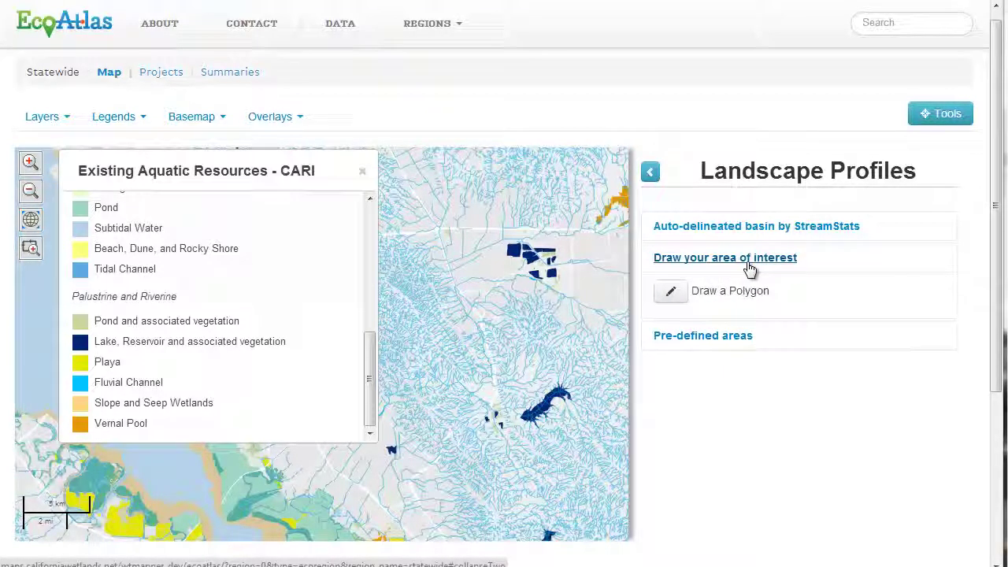
# Draw a polygon of about 20,800 acres on the map east of the southern bay to generate its landscape profile.
pyautogui.click(682, 293)
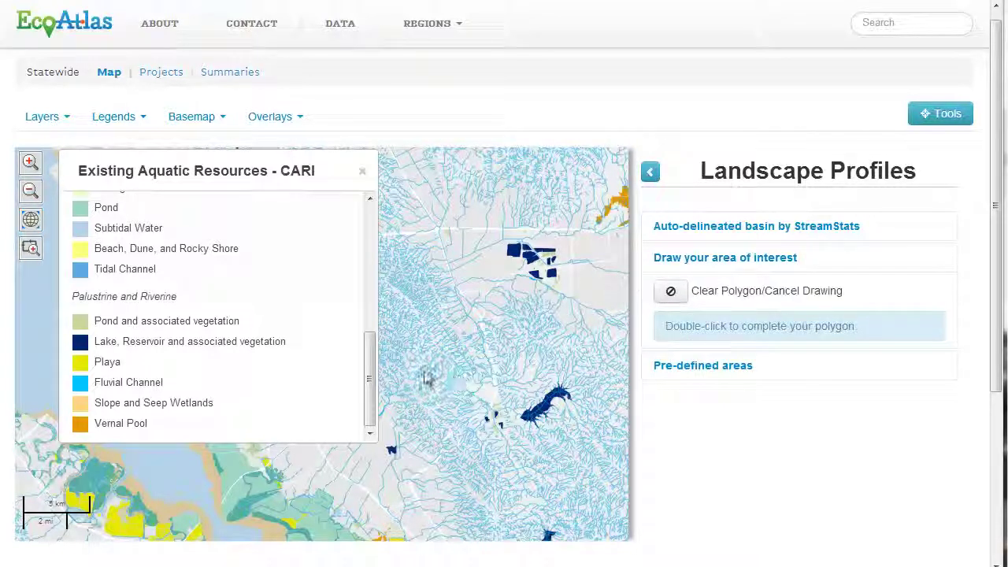
pyautogui.click(467, 417)
pyautogui.click(473, 481)
pyautogui.click(439, 522)
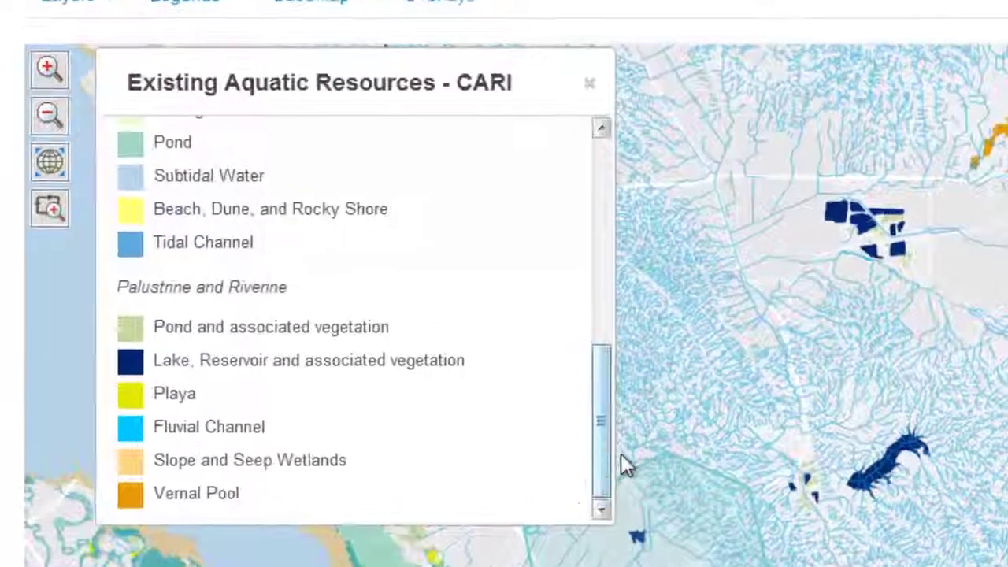
pyautogui.doubleClick(595, 460)
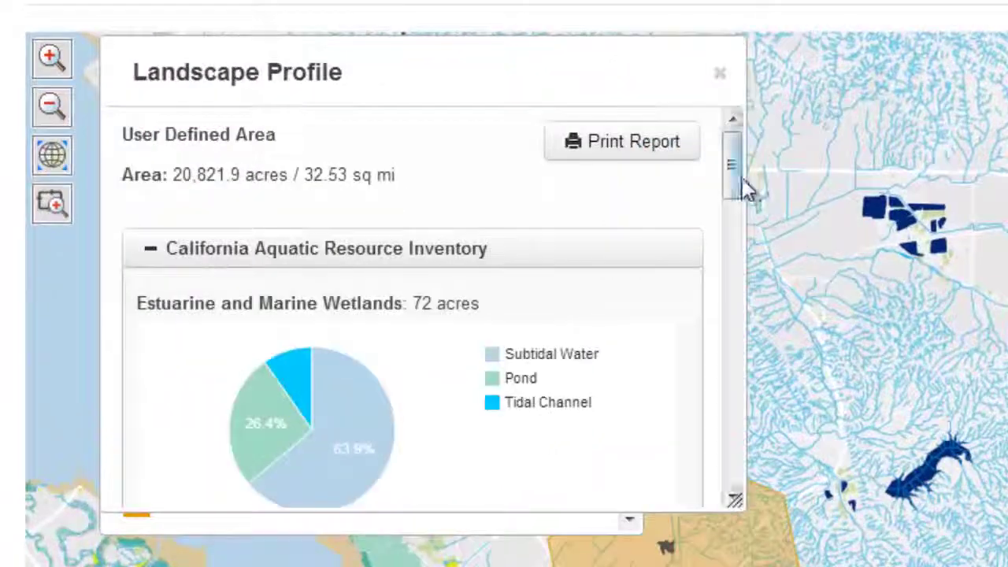
# Examine the California Aquatic Resource Inventory charts for estuarine, marine, palustrine and riverine wetlands in the landscape profile.
pyautogui.moveTo(734, 179); pyautogui.dragTo(734, 201)
pyautogui.moveTo(367, 319)
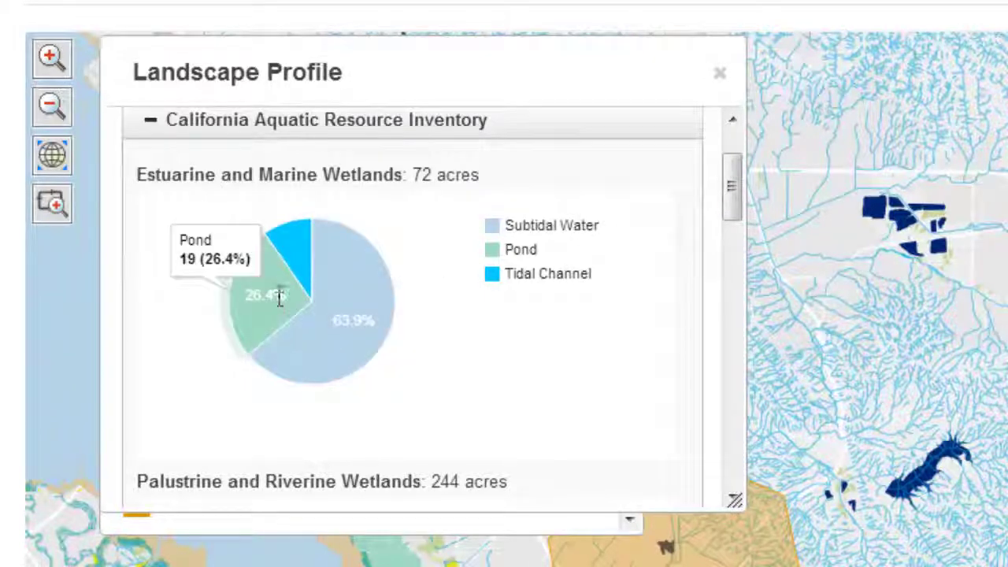
pyautogui.moveTo(296, 236)
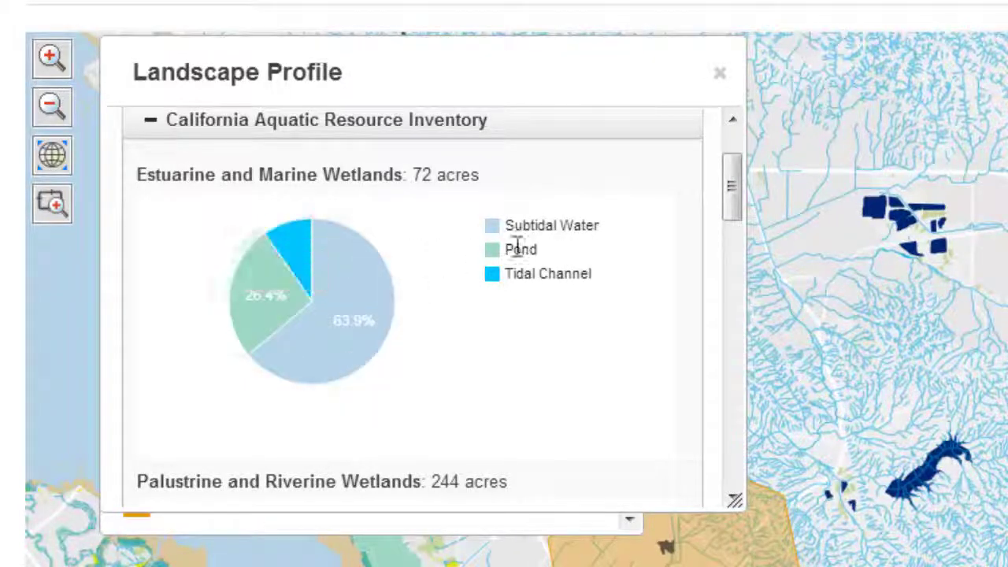
pyautogui.moveTo(732, 207); pyautogui.dragTo(731, 277)
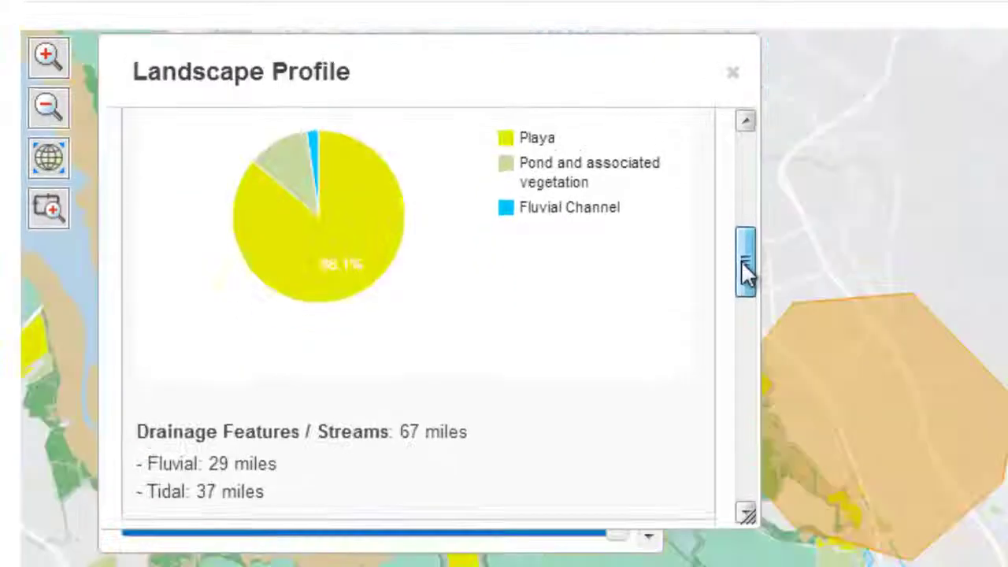
# Examine the Historical Aquatic Resources section and the habitat shares in its estuarine and marine wetlands chart.
pyautogui.moveTo(747, 272); pyautogui.dragTo(734, 326)
pyautogui.moveTo(354, 418)
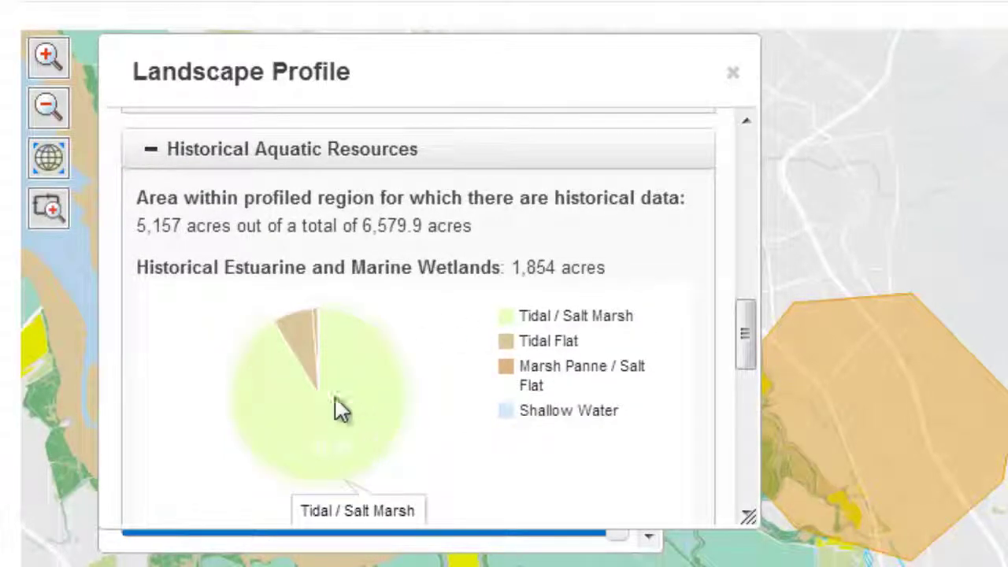
pyautogui.moveTo(306, 354)
pyautogui.moveTo(321, 329)
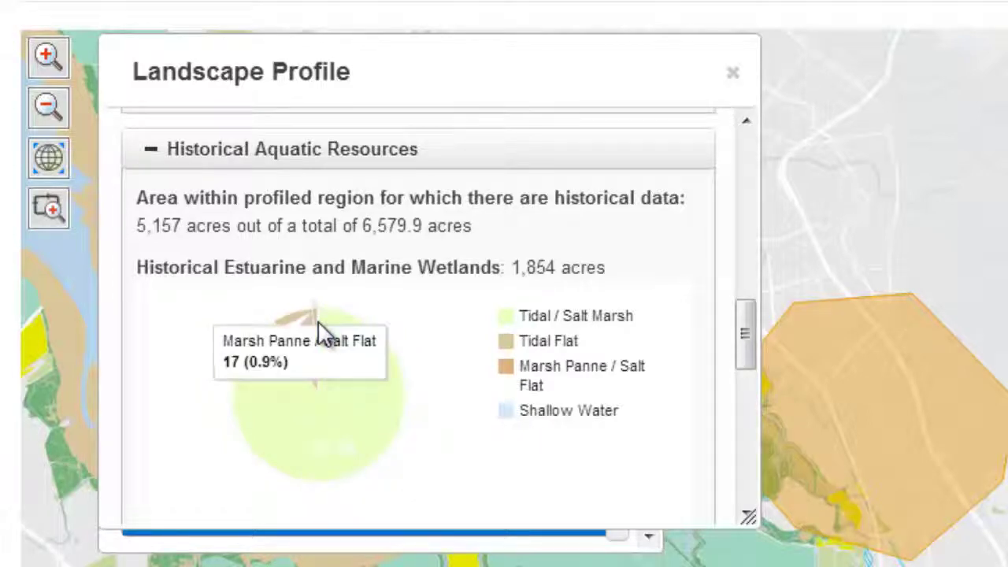
# Expand the Wetland Restoration Projects and zoom the map to the South Bay Salt Pond Restoration Project.
pyautogui.moveTo(744, 331); pyautogui.dragTo(732, 466)
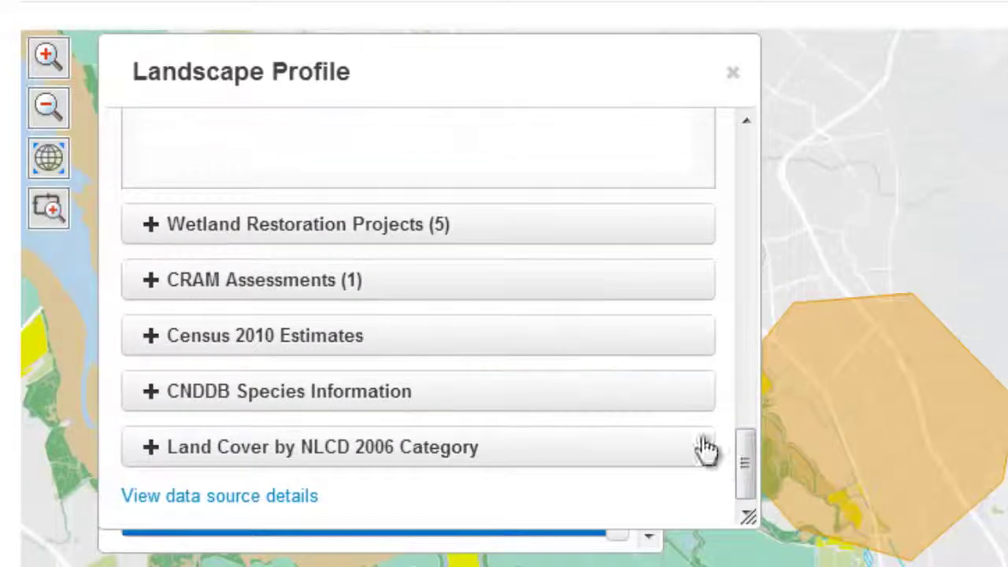
pyautogui.click(151, 236)
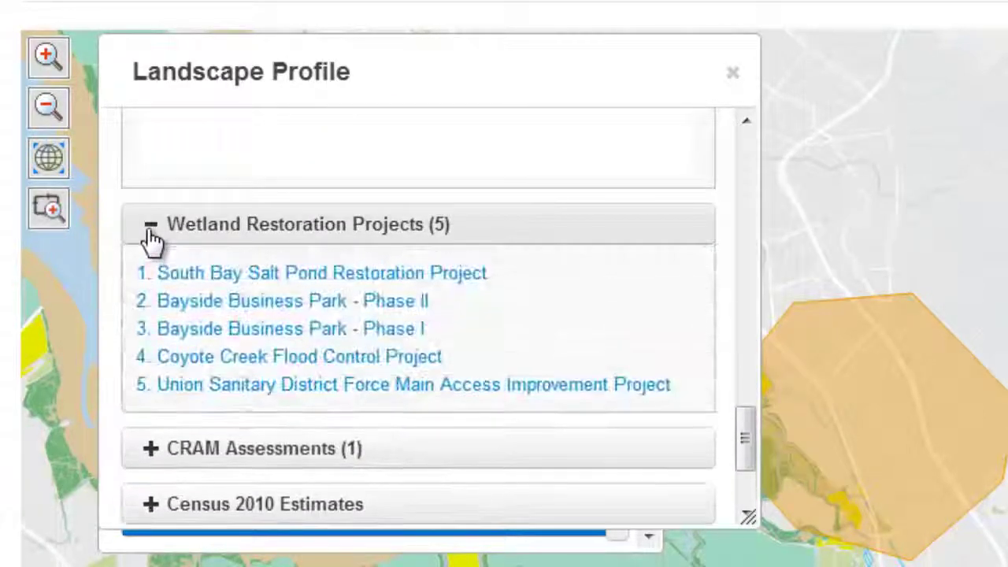
pyautogui.click(288, 278)
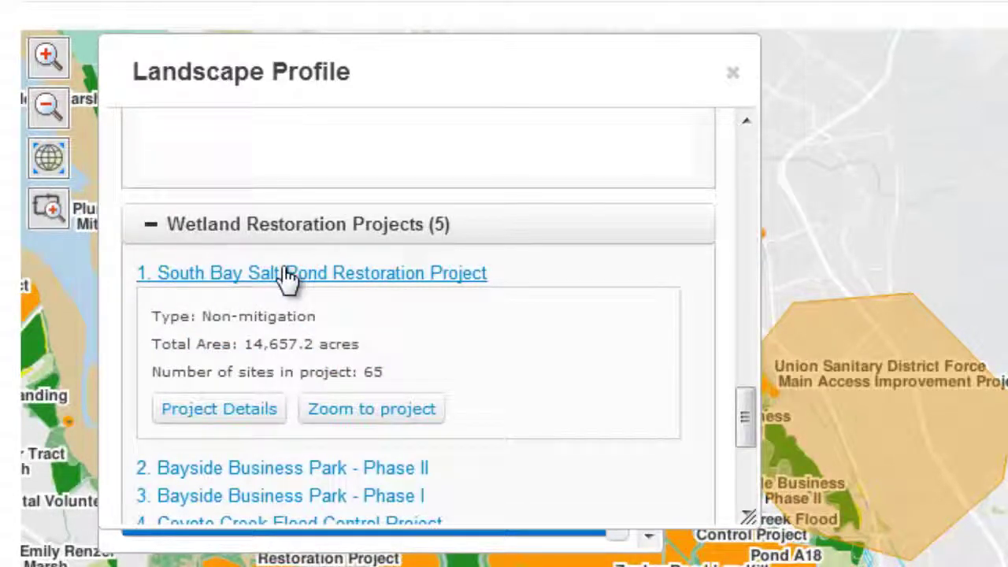
pyautogui.click(362, 411)
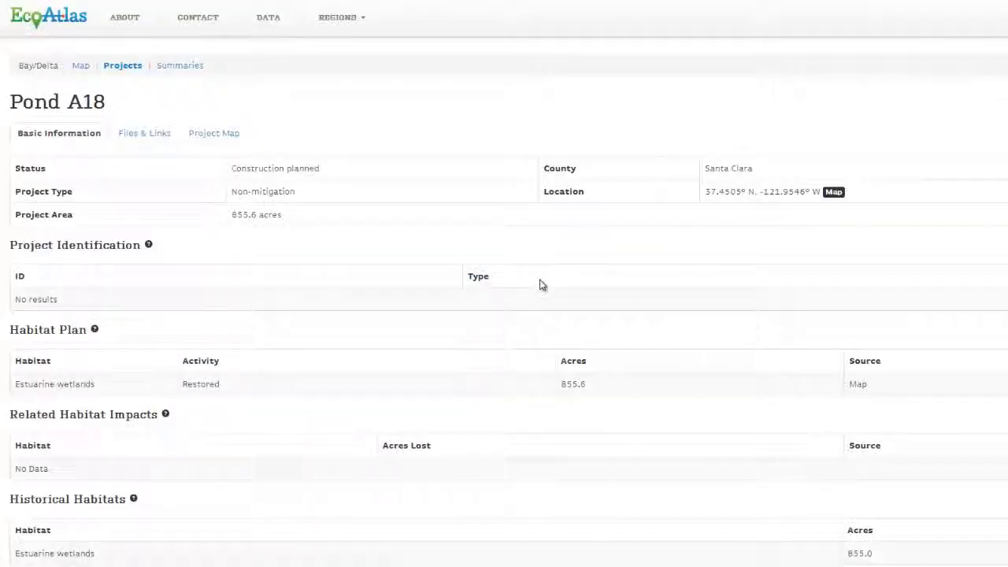
# Review the basic information, habitat plan and historical habitats on the Pond A18 project page.
pyautogui.scroll(-1, 526, 275)
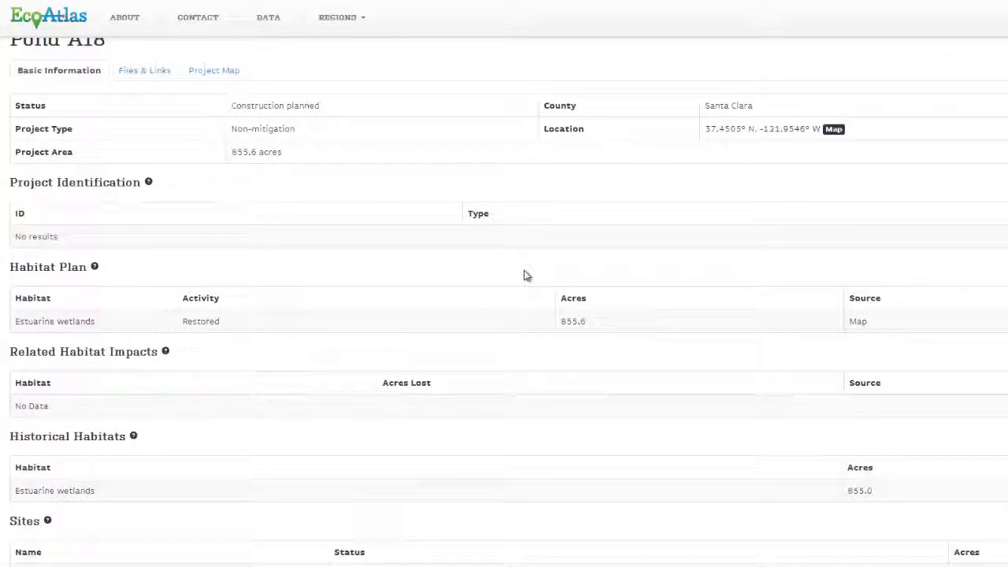
pyautogui.scroll(-2, 526, 276)
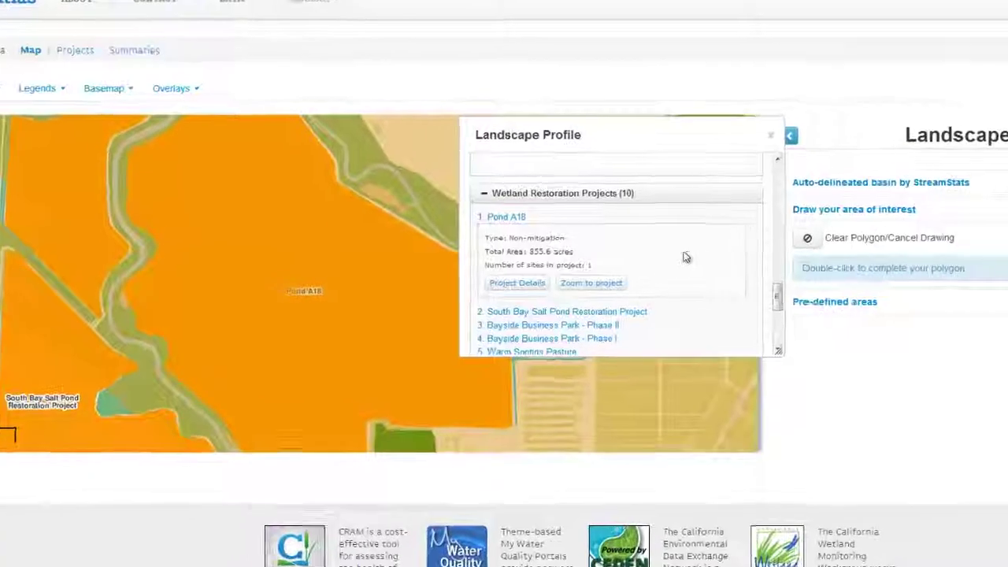
# Expand the CRAM Assessments and show the attribute and metric scores of the SFBBO Banding Station.
pyautogui.moveTo(778, 296); pyautogui.dragTo(787, 370)
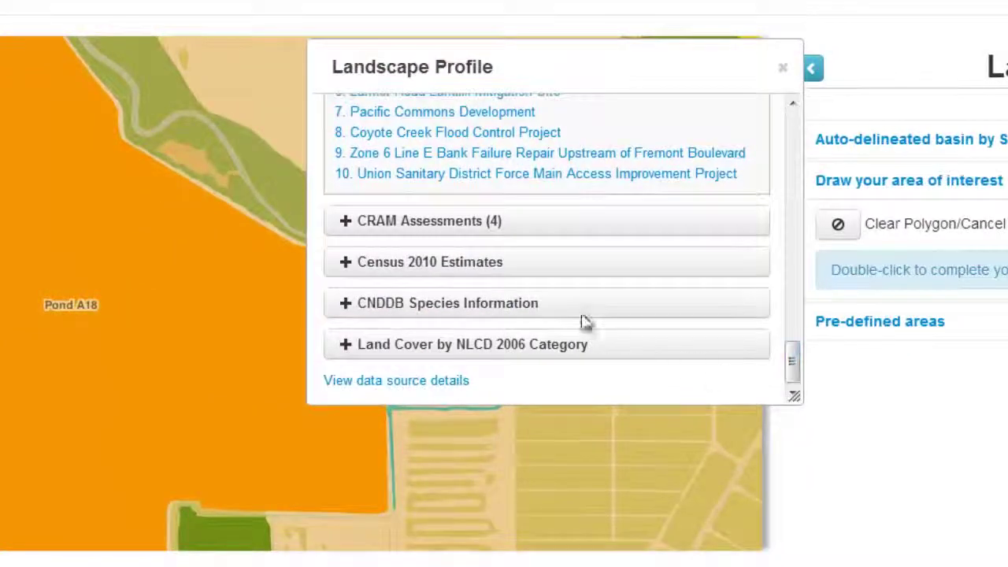
pyautogui.click(344, 223)
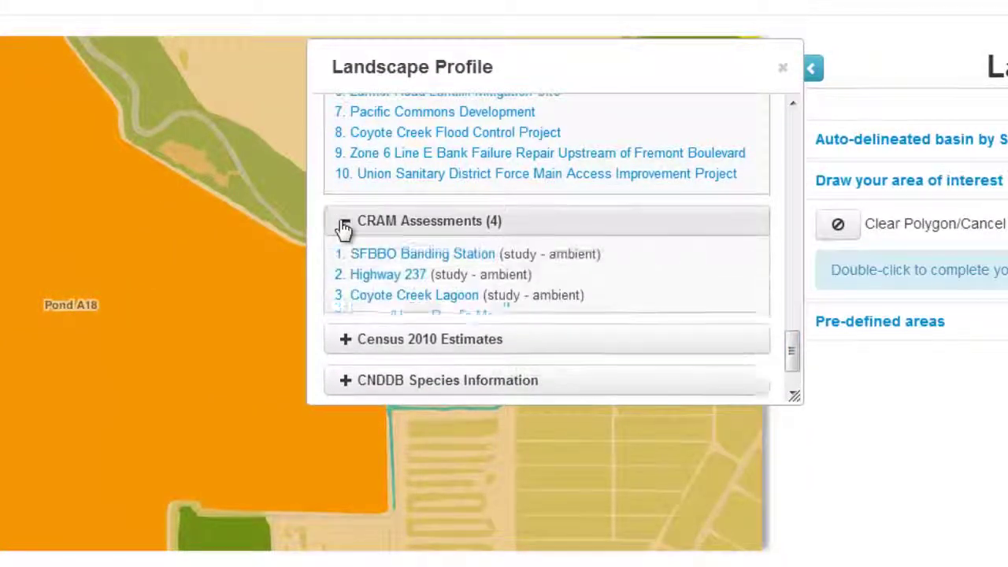
pyautogui.click(435, 259)
pyautogui.moveTo(795, 332); pyautogui.dragTo(794, 350)
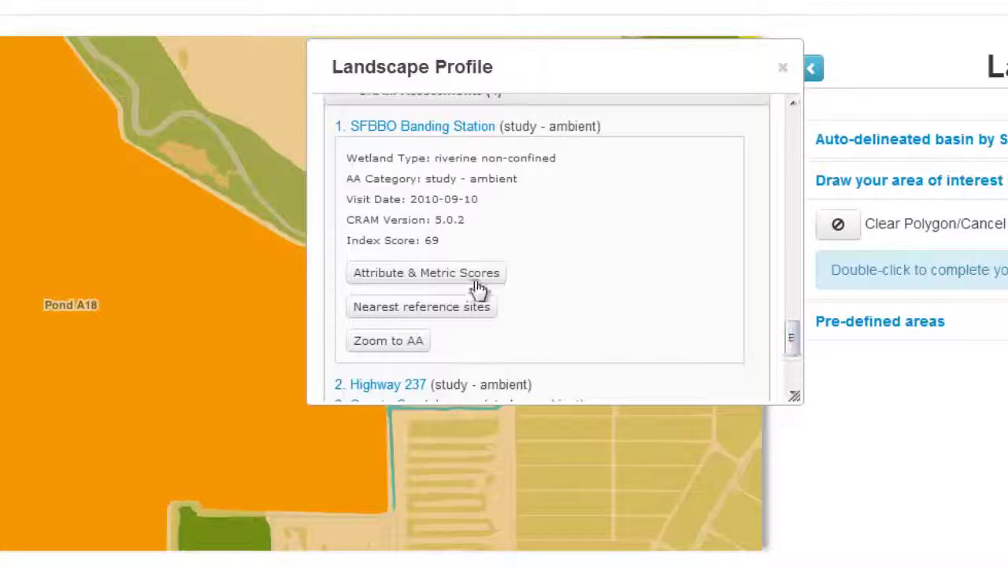
pyautogui.click(414, 277)
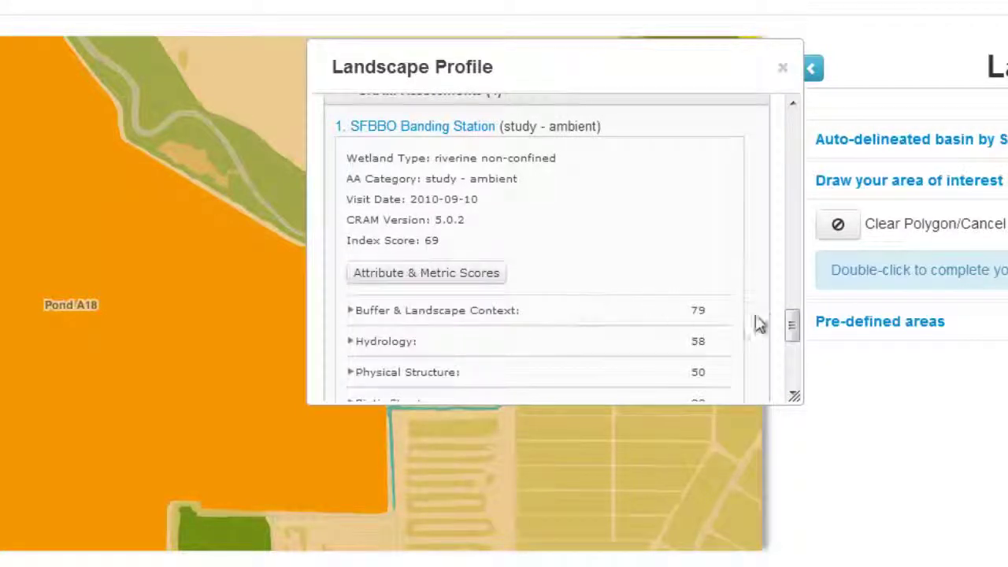
pyautogui.moveTo(795, 323); pyautogui.dragTo(796, 338)
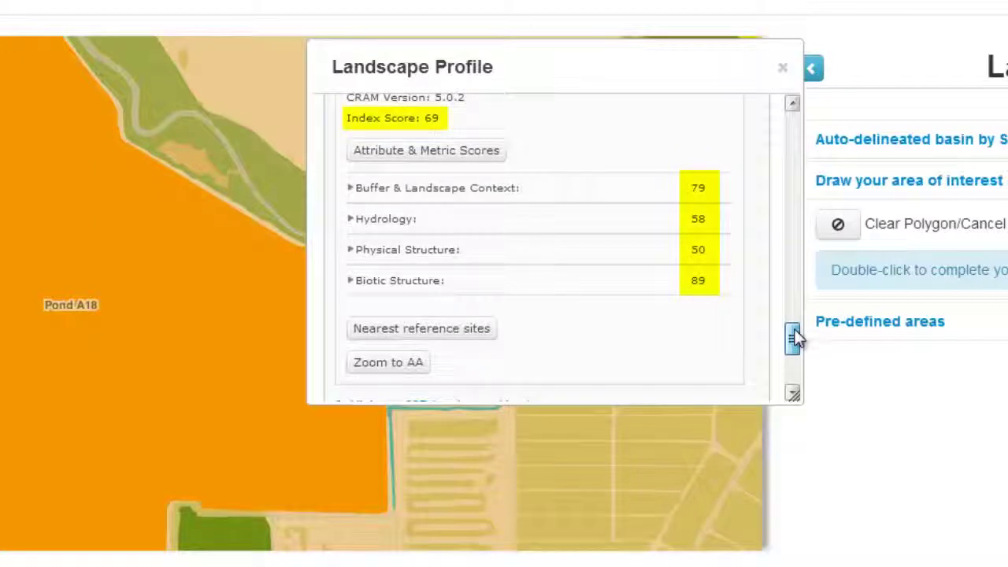
# Zoom the map to the SFBBO Banding Station assessment area and list its nearest reference sites.
pyautogui.click(411, 362)
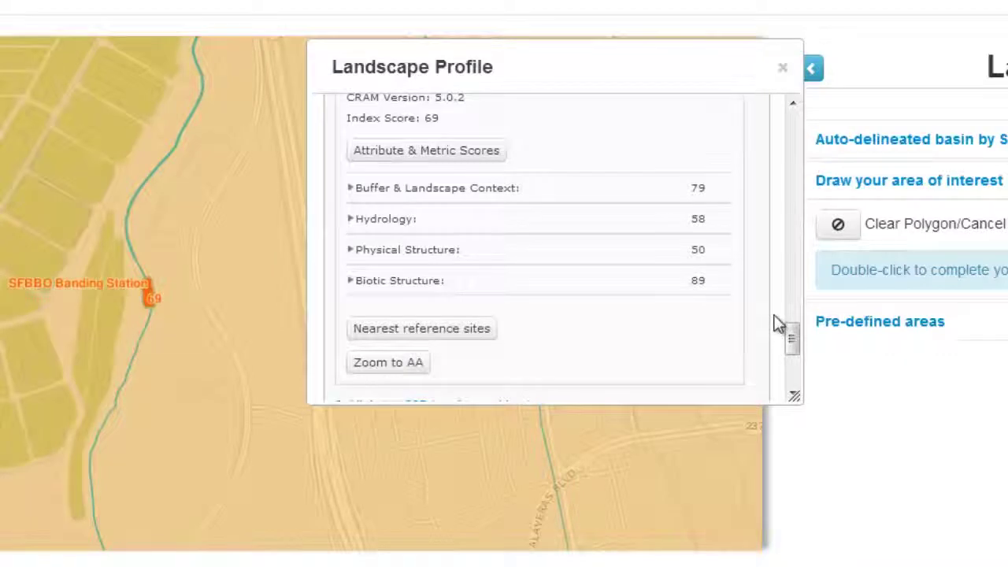
pyautogui.click(470, 331)
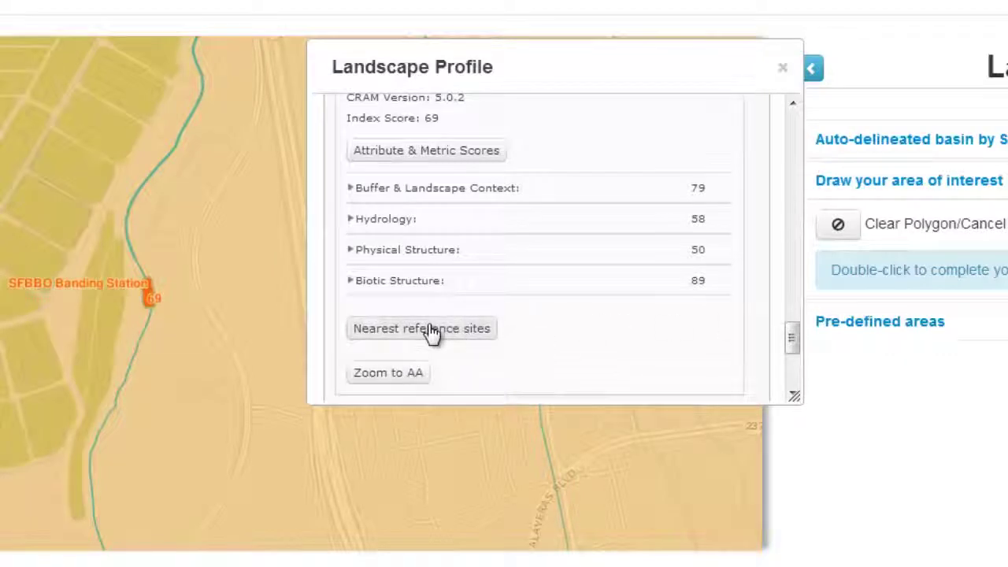
pyautogui.moveTo(792, 333); pyautogui.dragTo(794, 347)
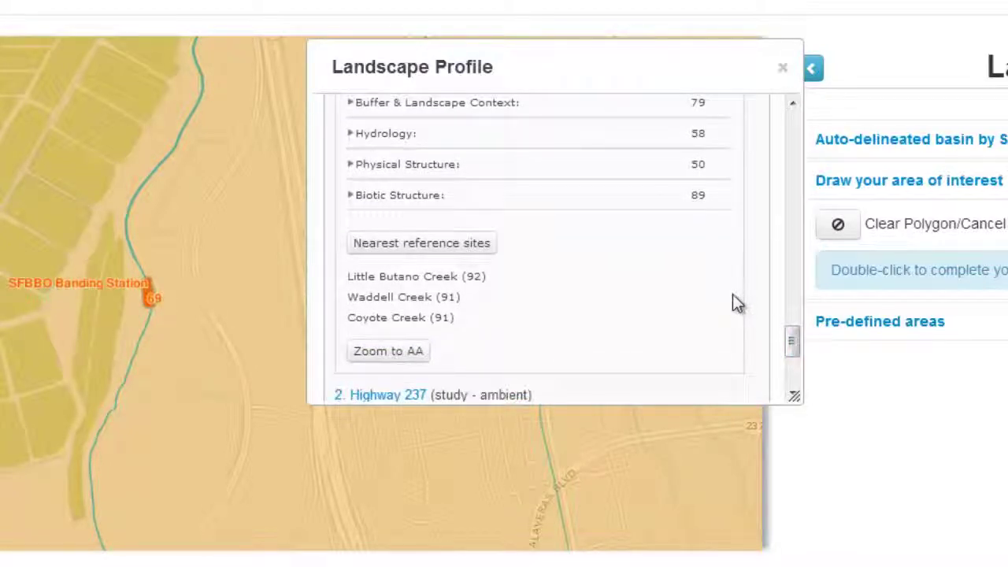
# Expand the Census 2010 Estimates and the federally listed species under CNDDB Species Information in the landscape profile.
pyautogui.moveTo(793, 340); pyautogui.dragTo(792, 367)
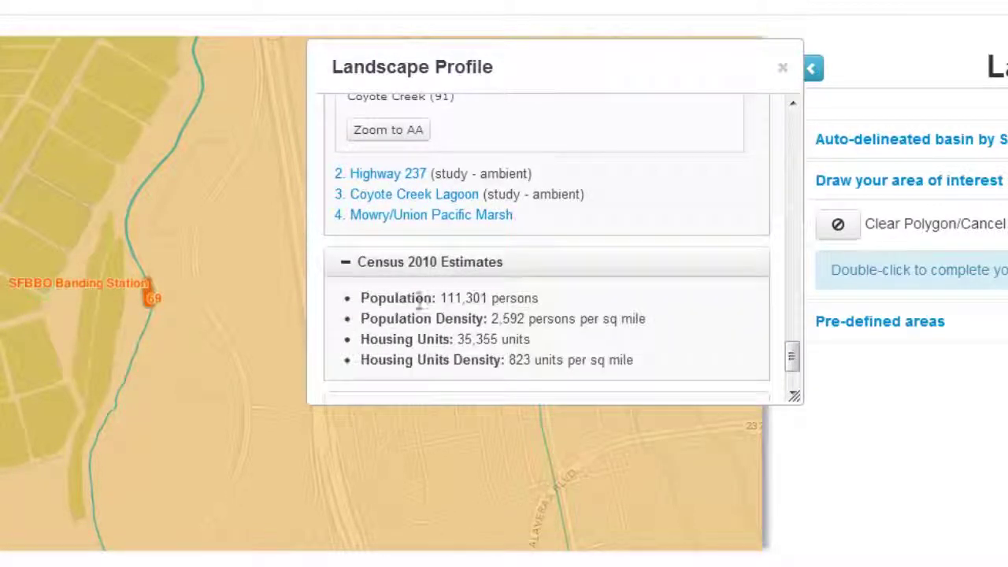
pyautogui.moveTo(788, 354); pyautogui.dragTo(792, 368)
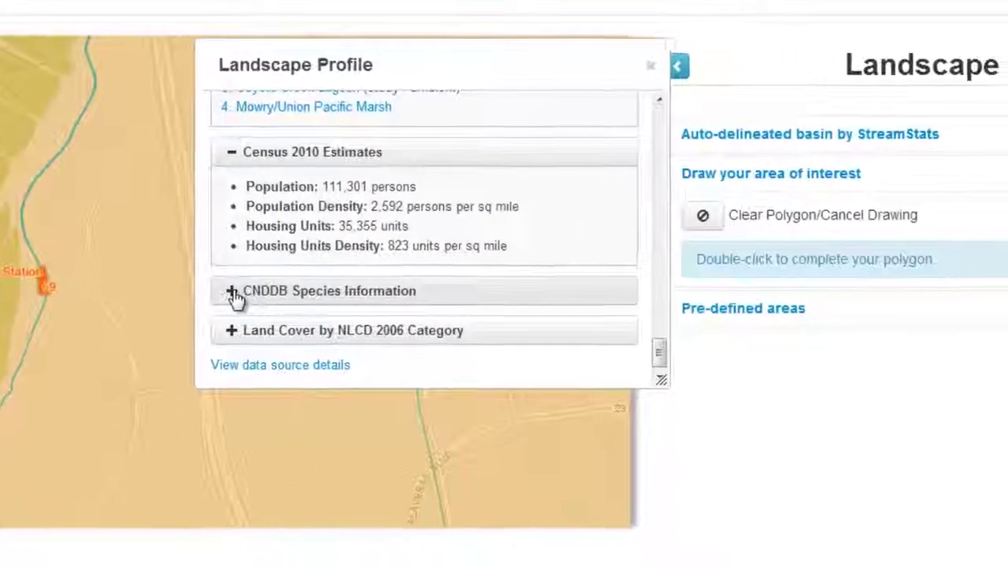
pyautogui.click(323, 300)
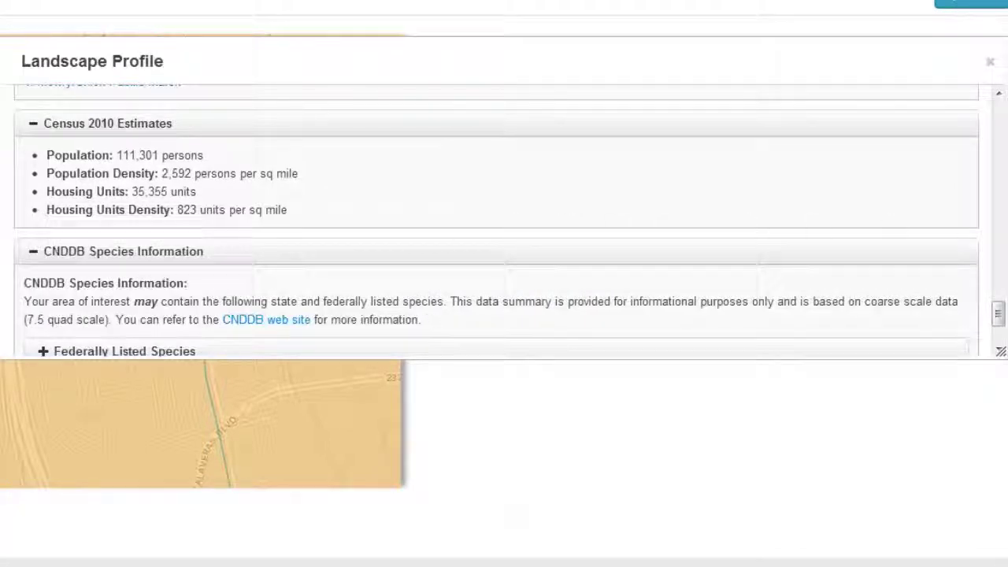
pyautogui.moveTo(998, 314); pyautogui.dragTo(999, 327)
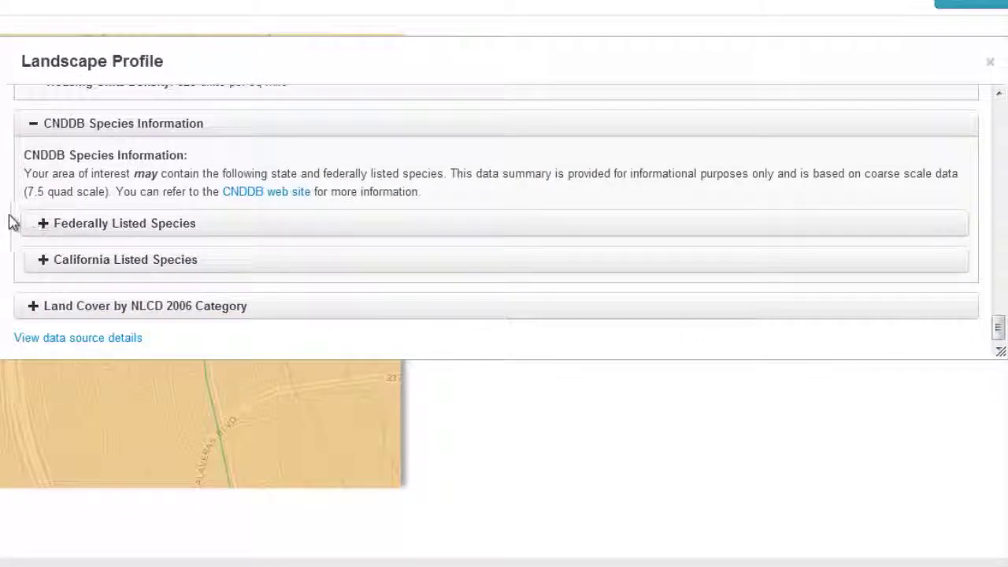
pyautogui.click(45, 225)
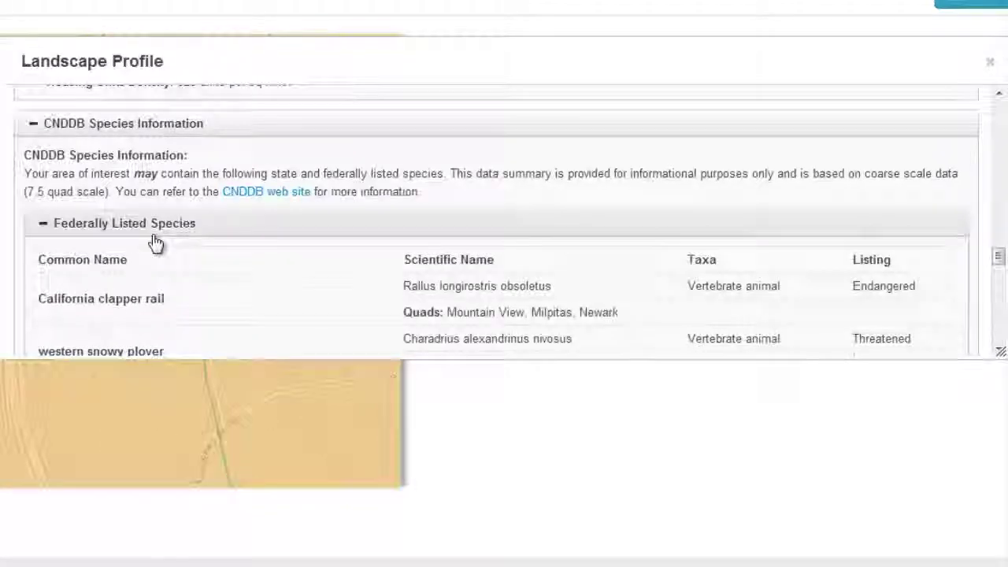
# Review the federally listed species and the CNDDB quads map, and expand the Land Cover by NLCD 2006 Category chart.
pyautogui.scroll(-5, 155, 242)
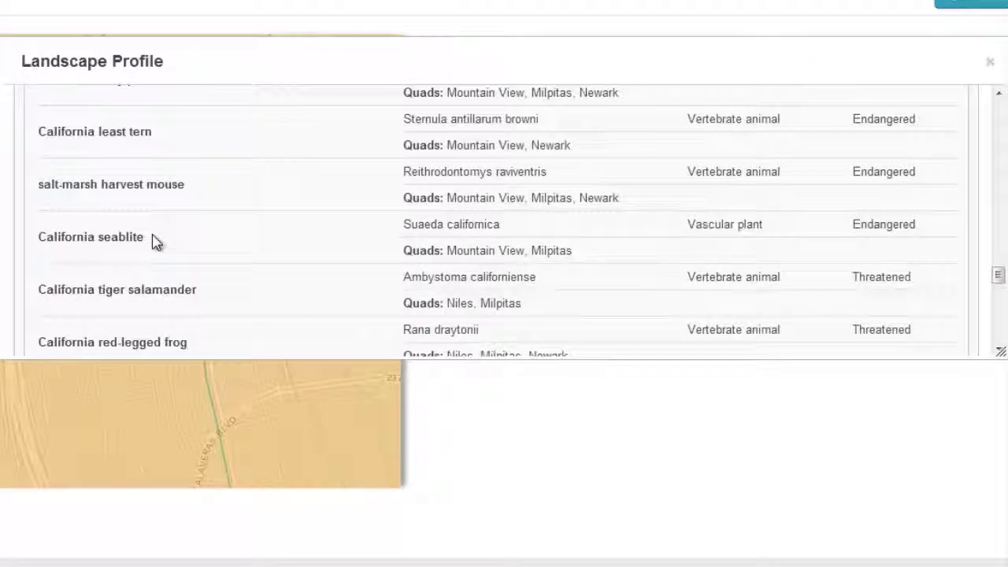
pyautogui.scroll(-5, 155, 243)
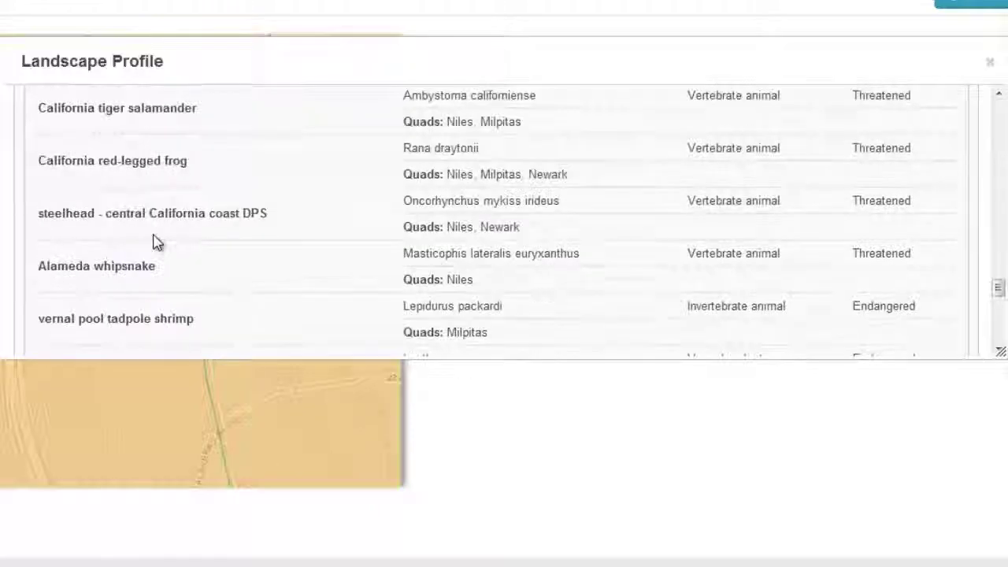
pyautogui.scroll(-5, 155, 242)
pyautogui.click(30, 309)
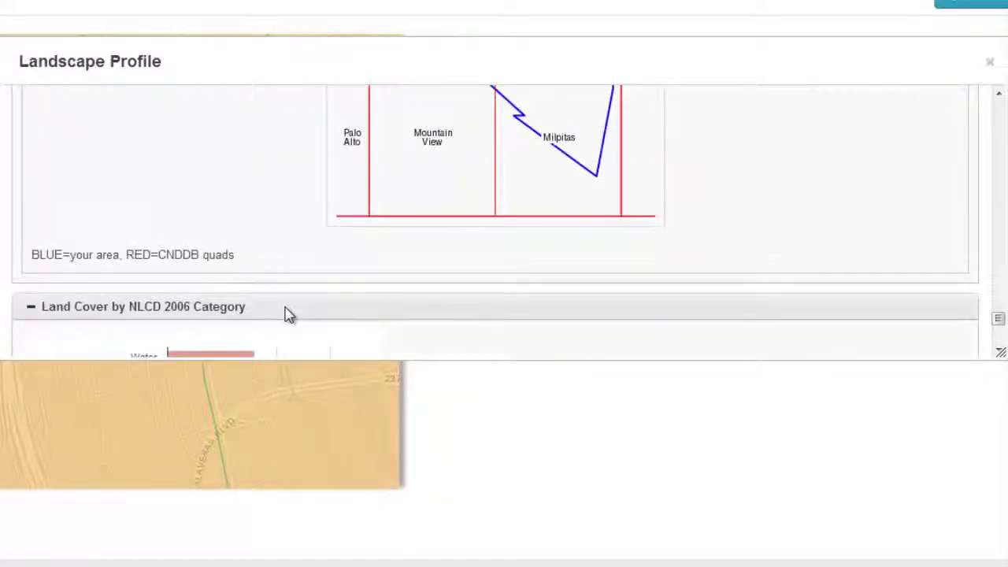
pyautogui.scroll(-10, 288, 313)
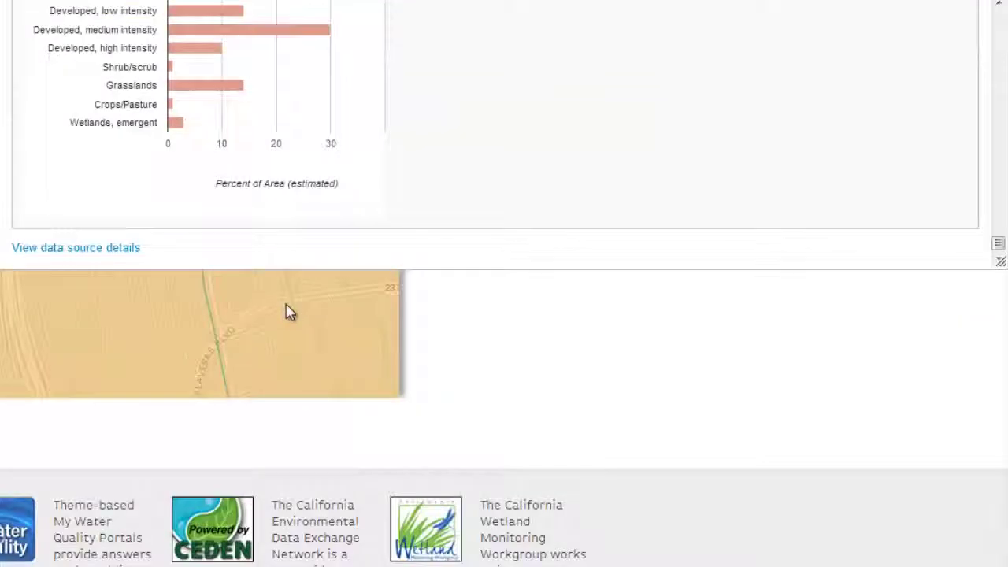
# Open the data source details of the landscape profile and read the California Aquatic Resource Inventory (CARI) description.
pyautogui.click(111, 248)
pyautogui.scroll(-1, 490, 398)
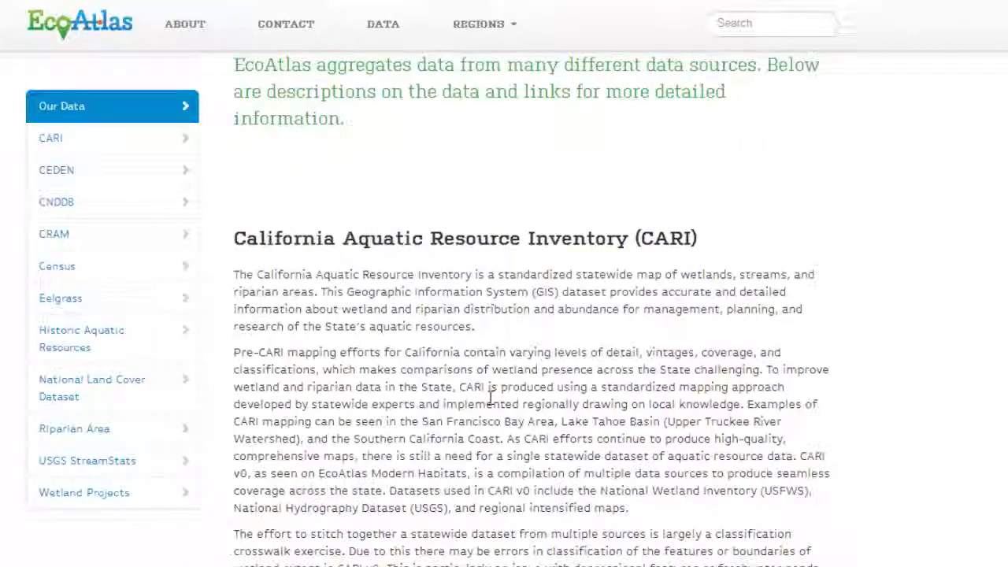
pyautogui.scroll(-3, 490, 398)
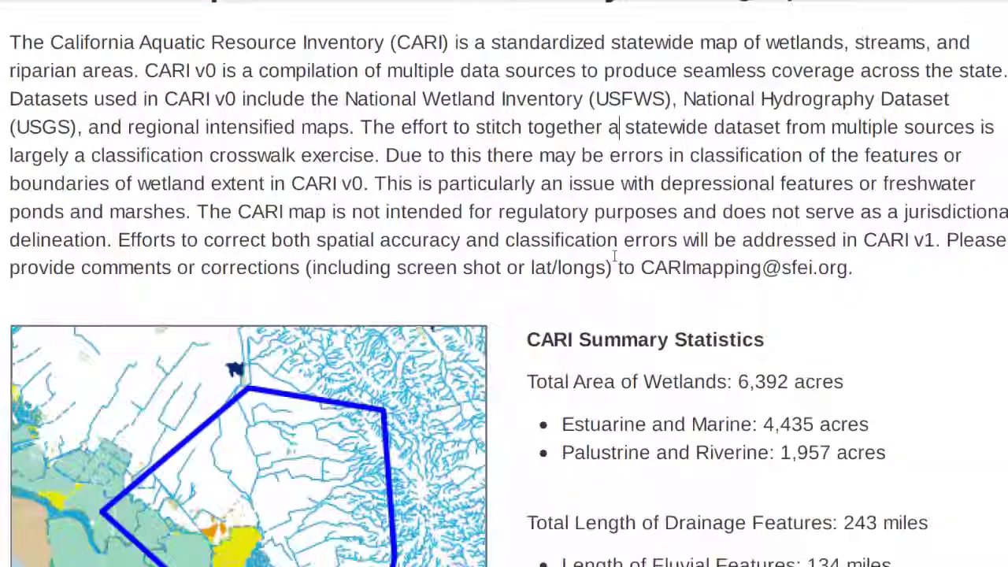
# Review the CARI map and summary statistics in the profile report and leave the Landscape Profiles tool.
pyautogui.scroll(-5, 613, 254)
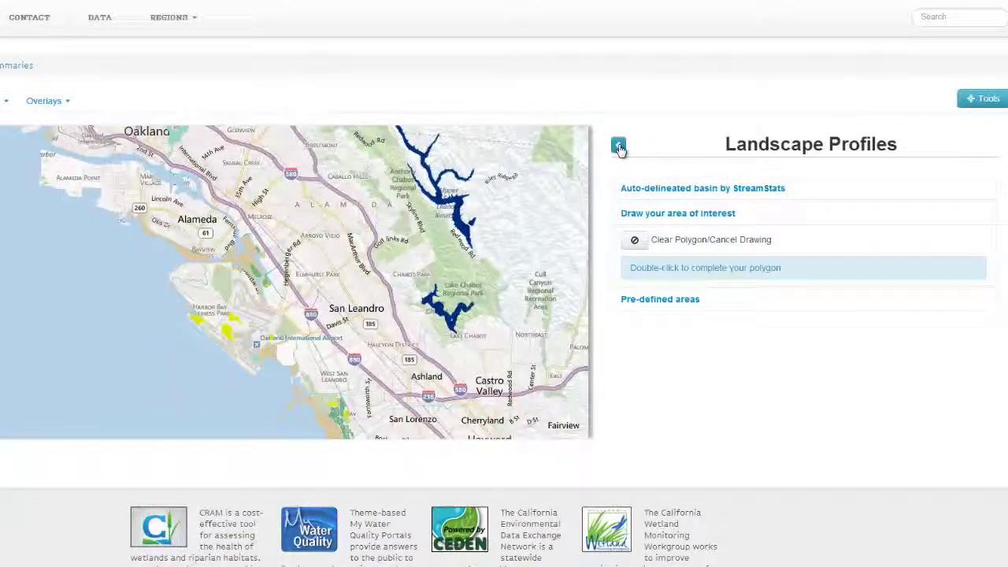
pyautogui.click(618, 147)
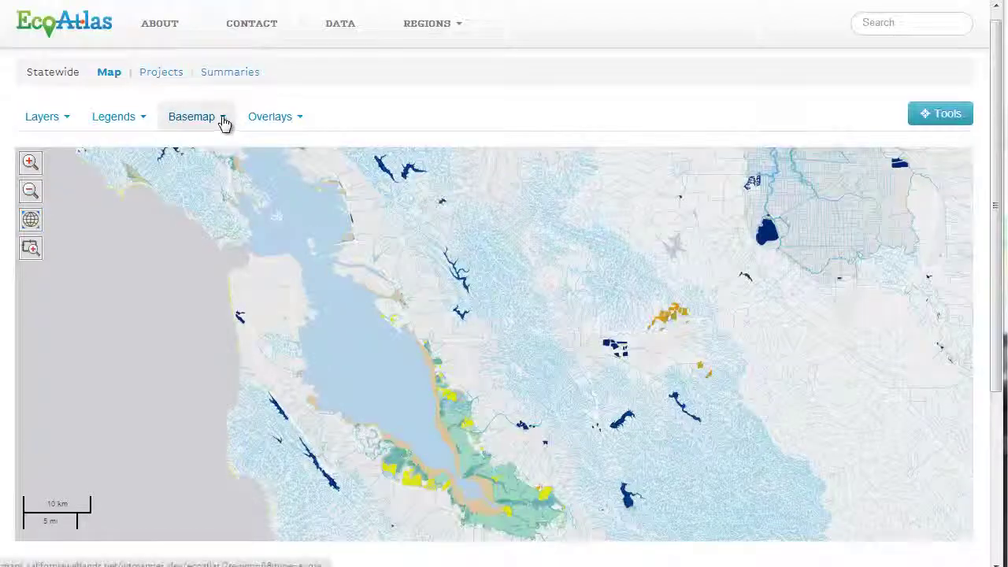
# Try the Terrain and Roads (BING), Hybrid Satellite (Google) and USGS Topo Maps (ESRI) basemaps, and restore Simple Gray Canvas (ESRI).
pyautogui.click(223, 120)
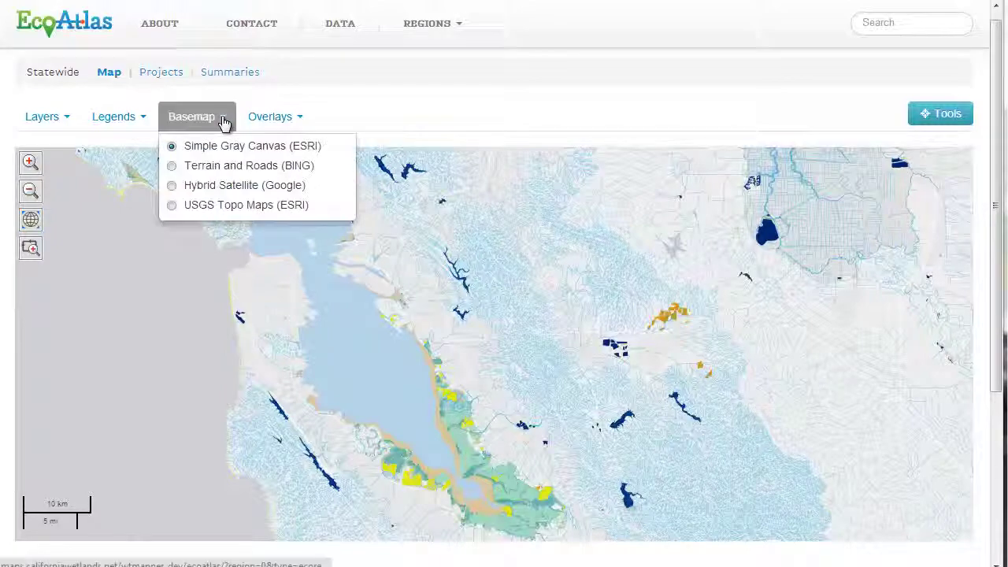
pyautogui.click(193, 167)
pyautogui.click(223, 120)
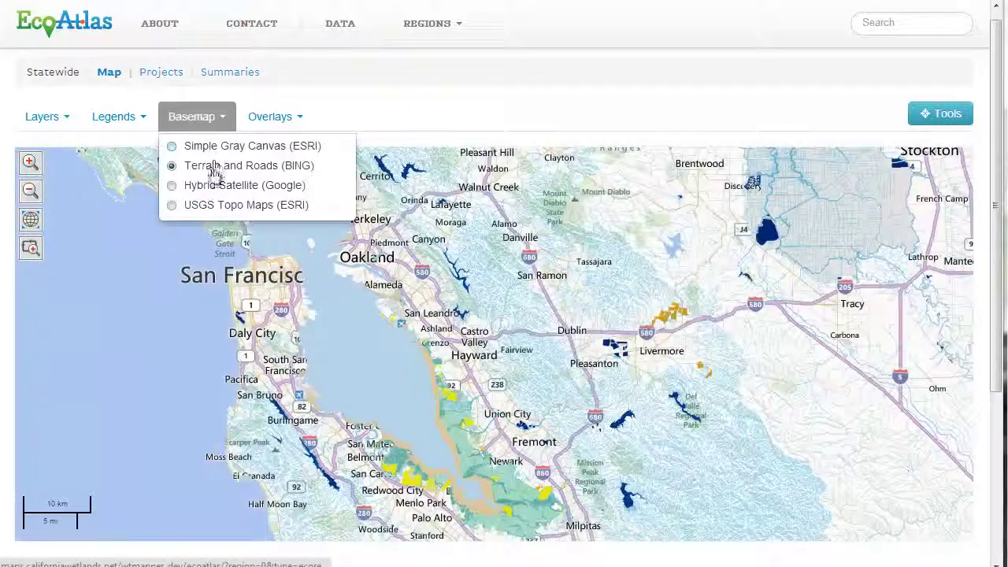
pyautogui.click(211, 189)
pyautogui.click(222, 129)
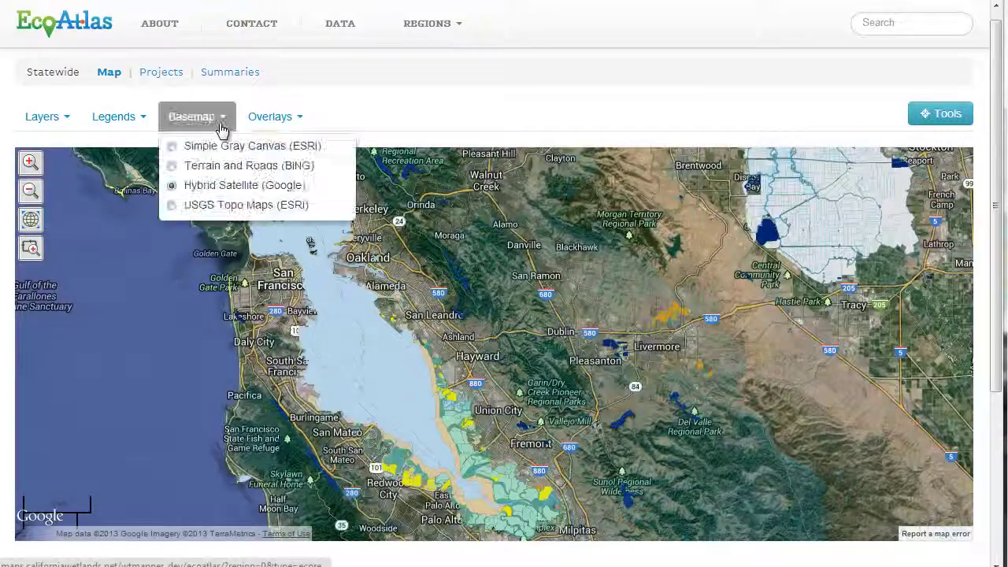
pyautogui.click(221, 203)
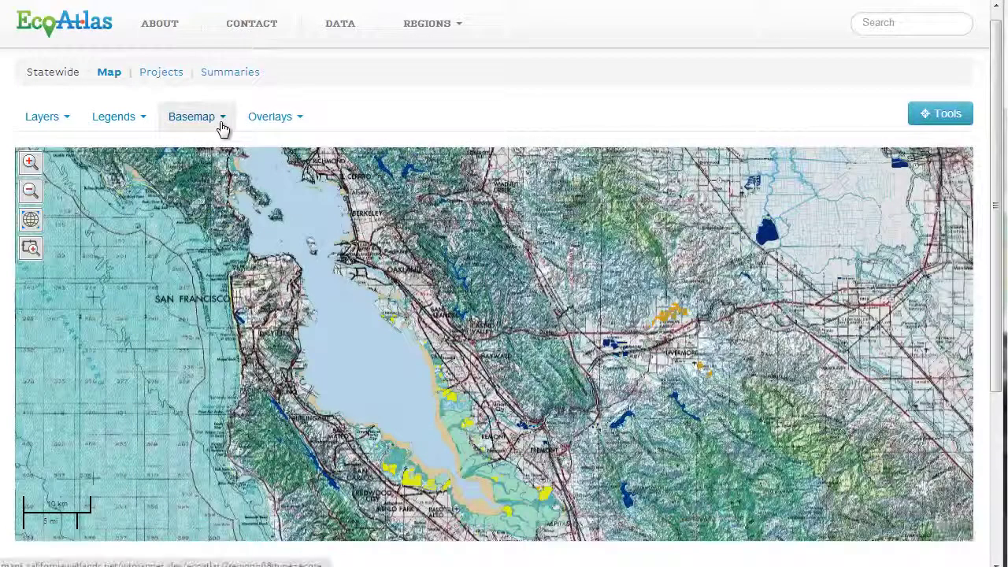
pyautogui.click(220, 127)
pyautogui.click(224, 148)
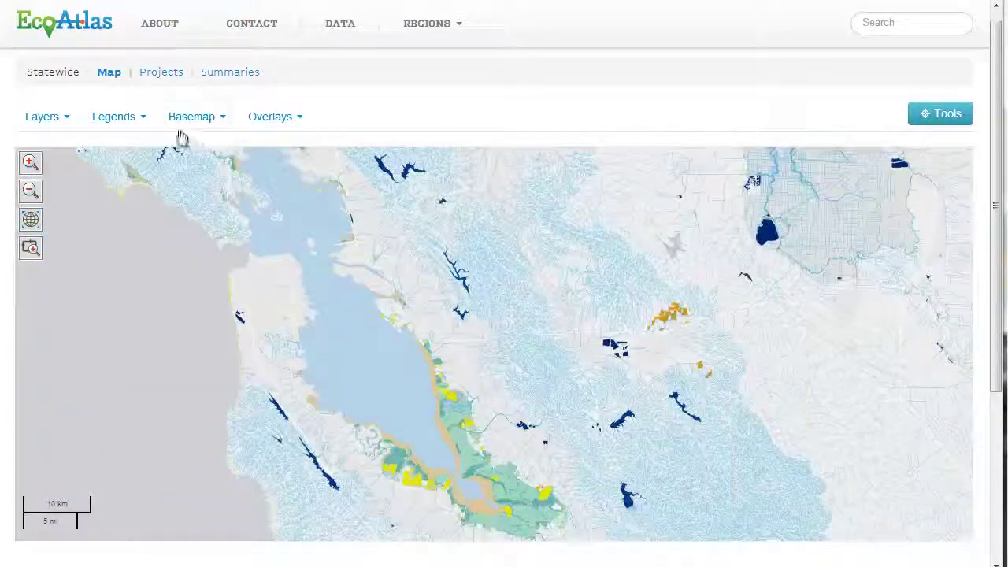
# Show the Wetland Projects, Historical Aquatic Resources, Eelgrass Aquatic Resources and Riparian Area layers on the map.
pyautogui.click(67, 122)
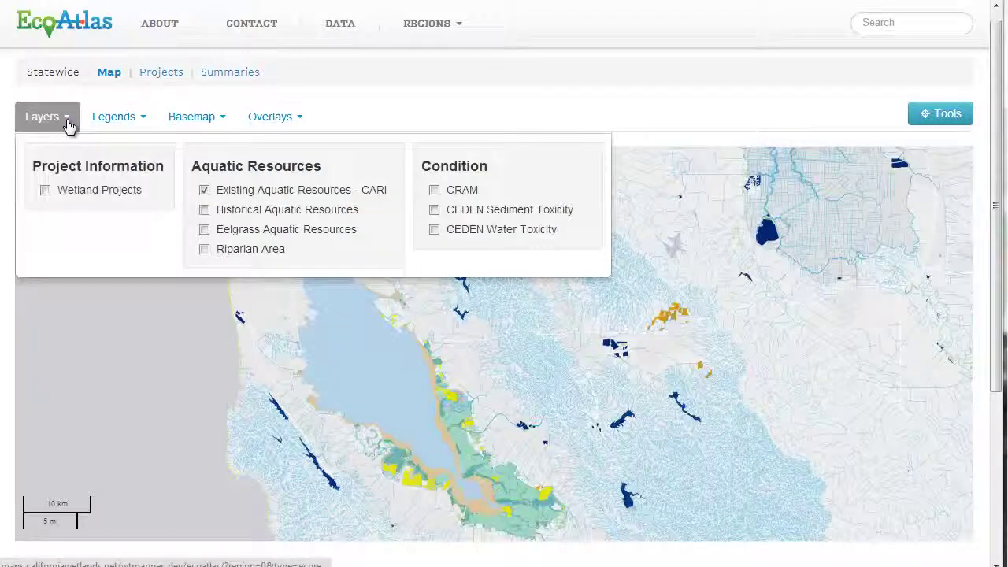
pyautogui.click(46, 191)
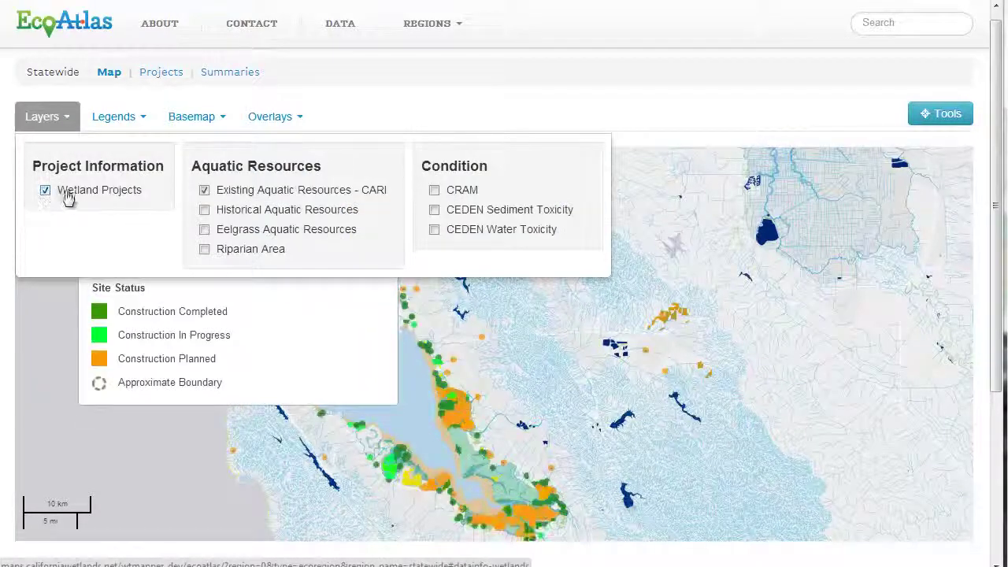
pyautogui.click(204, 212)
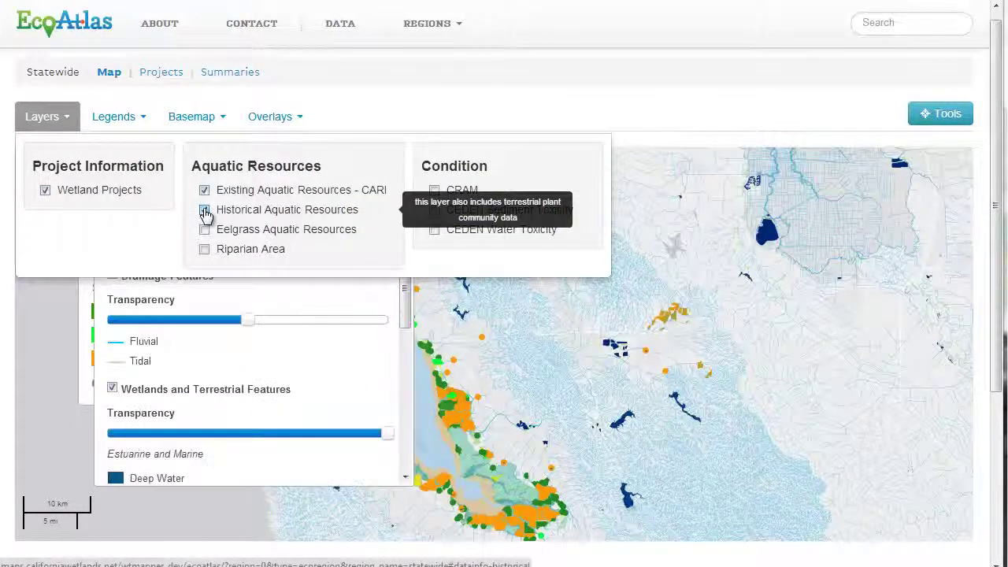
pyautogui.click(204, 230)
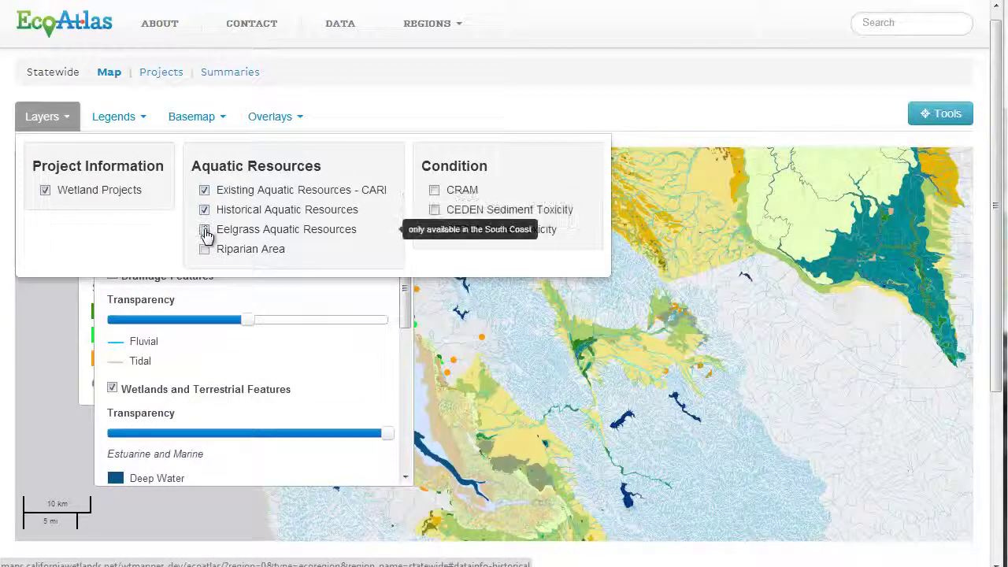
pyautogui.click(204, 249)
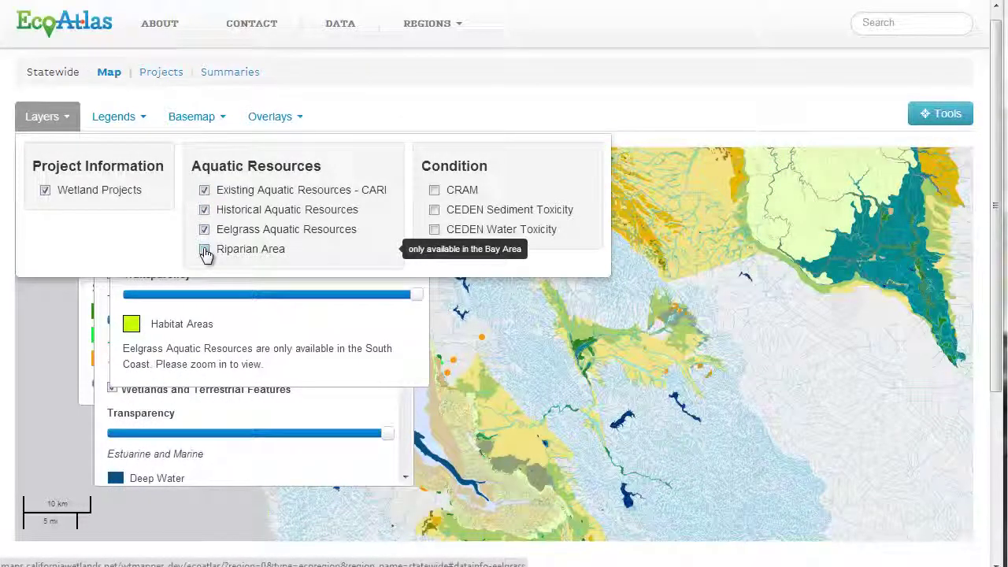
# Add the CRAM, CEDEN Sediment Toxicity and CEDEN Water Toxicity condition layers to the map.
pyautogui.click(434, 190)
pyautogui.click(434, 211)
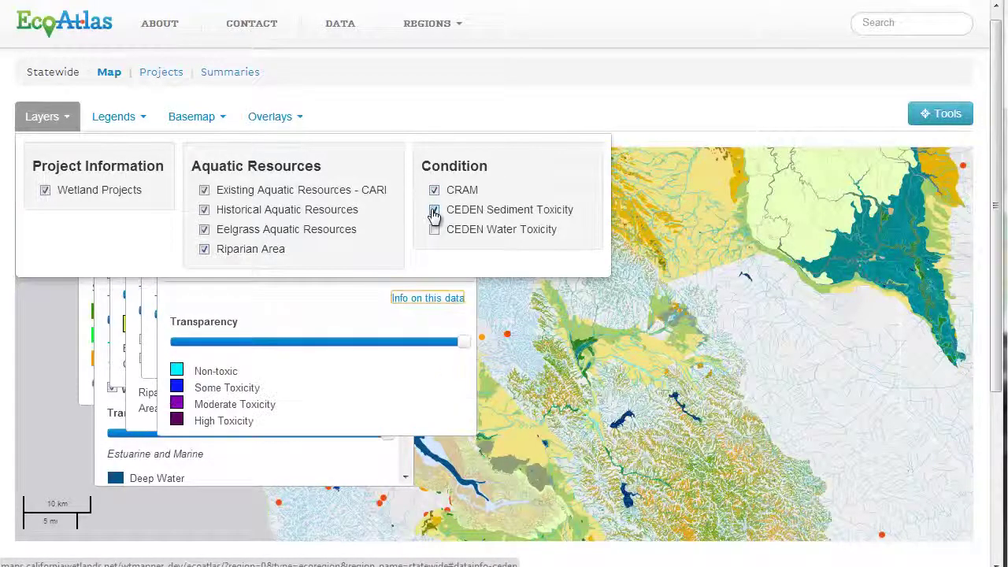
pyautogui.click(434, 231)
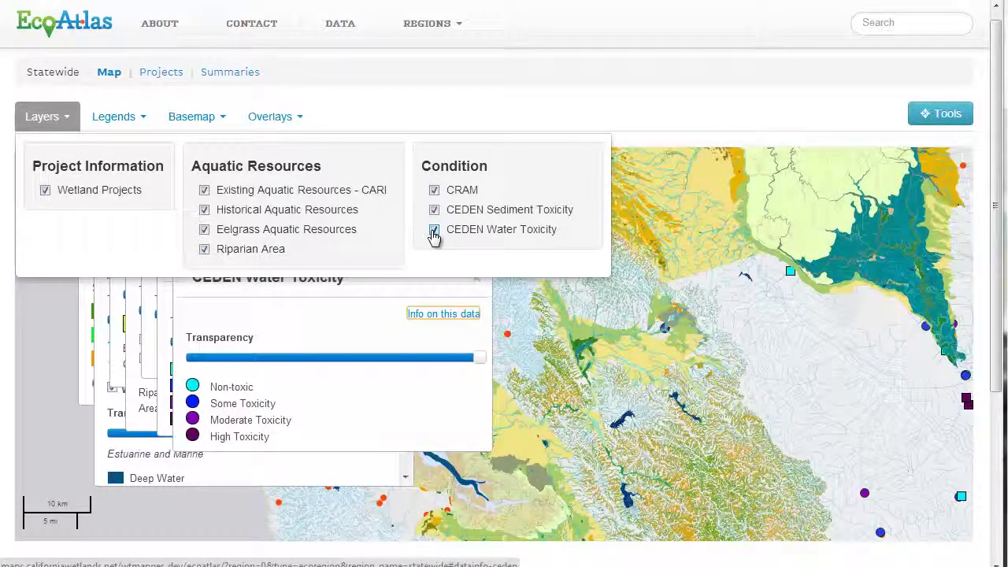
pyautogui.click(385, 195)
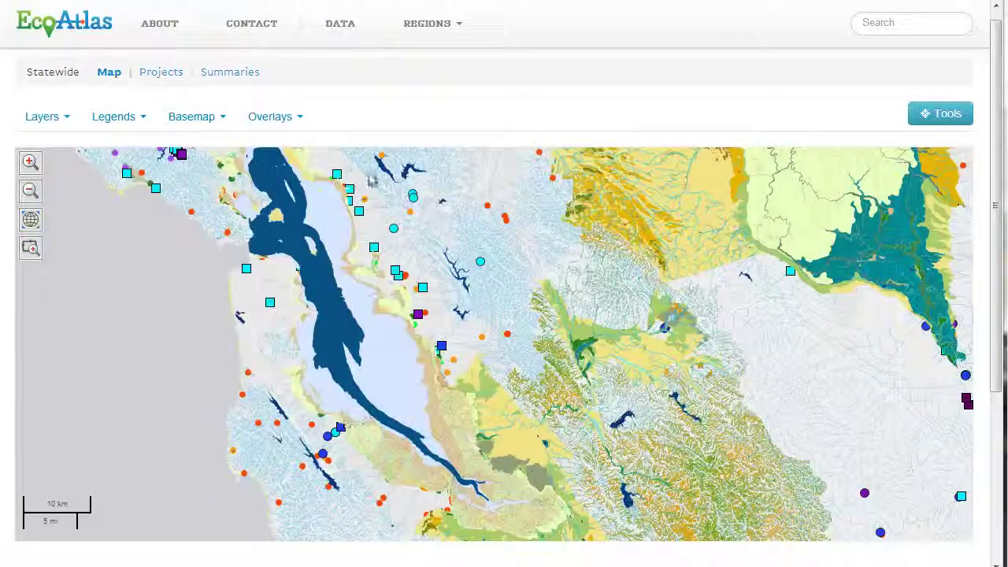